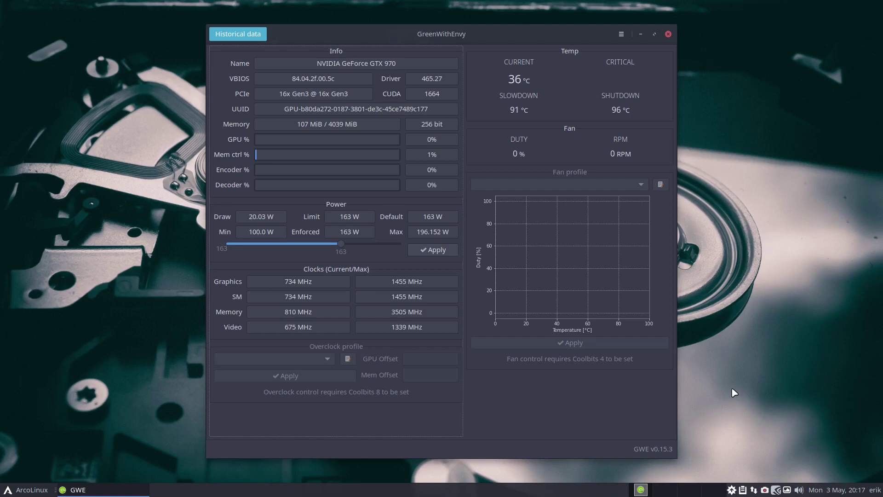
Search the Whisker application menu for 'nvi', then dismiss the results.
click(32, 486)
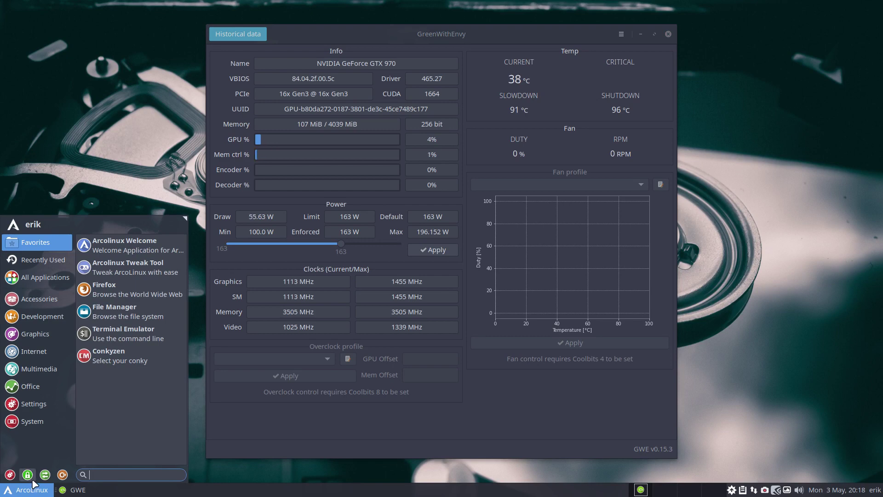
text(nvi)
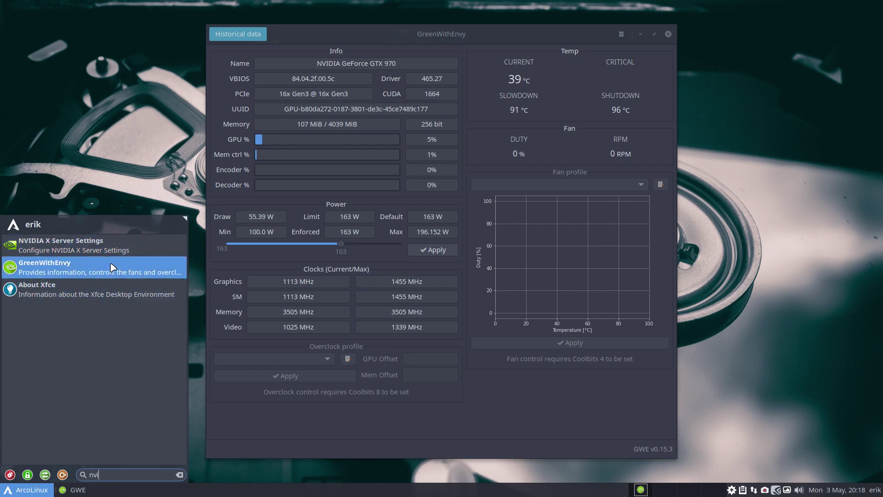
click(125, 153)
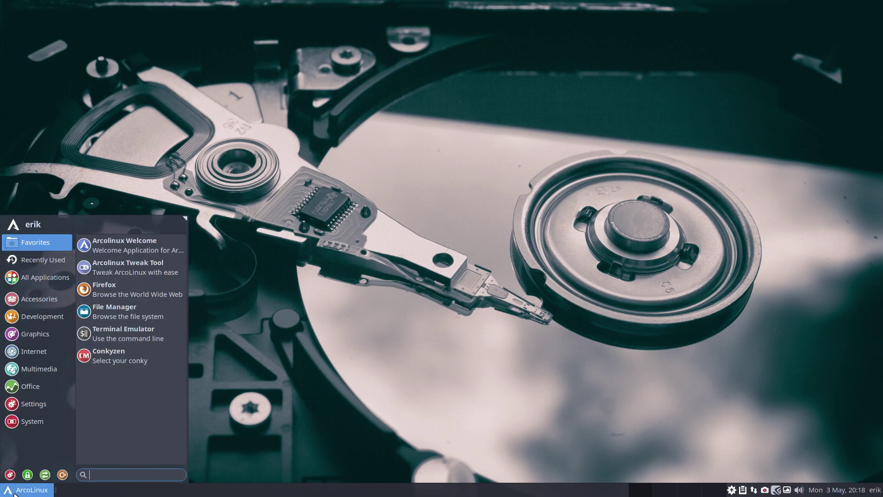
text(g)
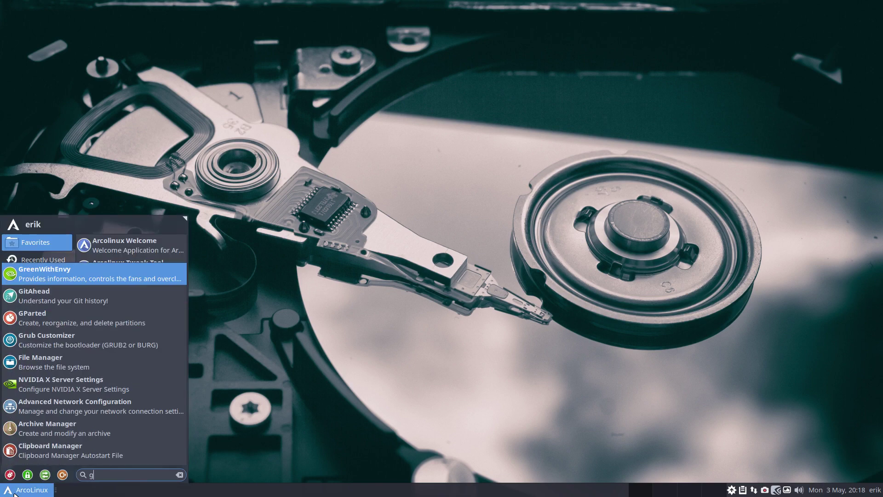
text(w)
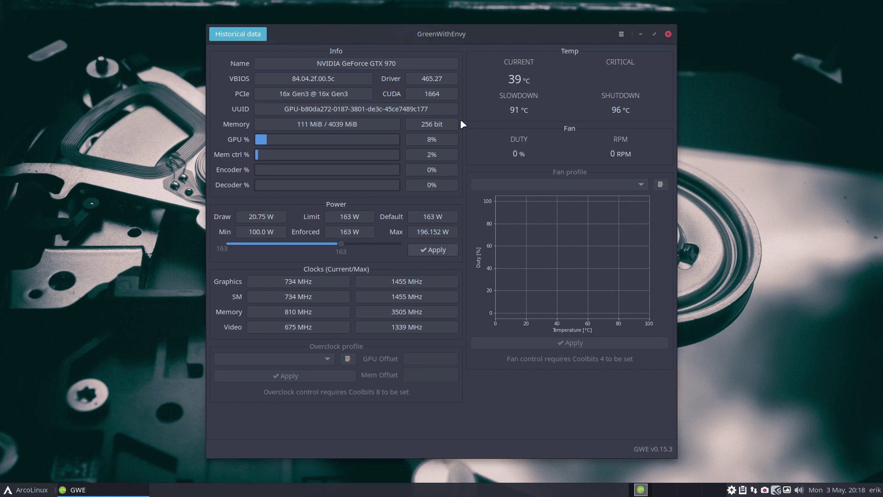
Move the GWE window lower and review the card name, VBIOS, driver, CUDA and memory readings.
drag(468, 33, 462, 57)
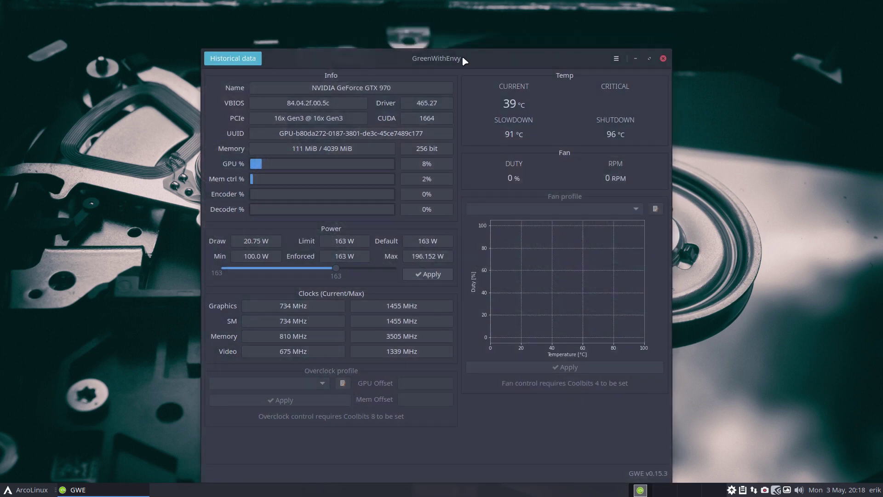
click(361, 88)
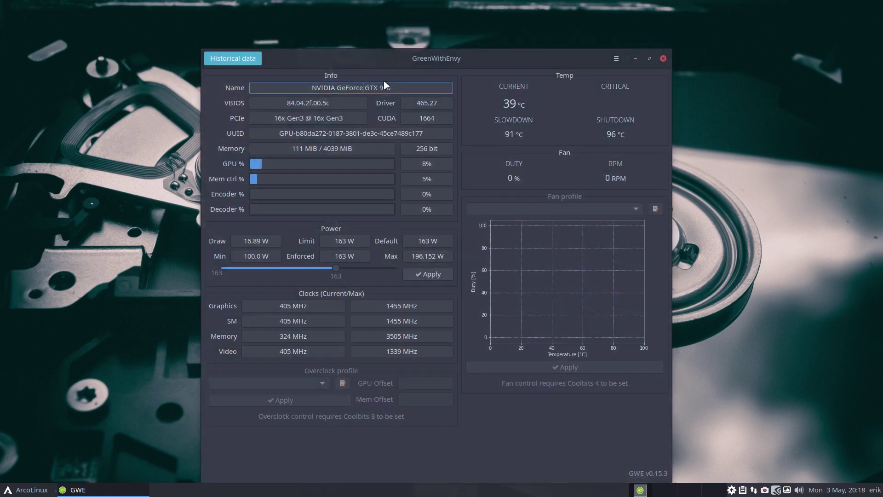
click(349, 106)
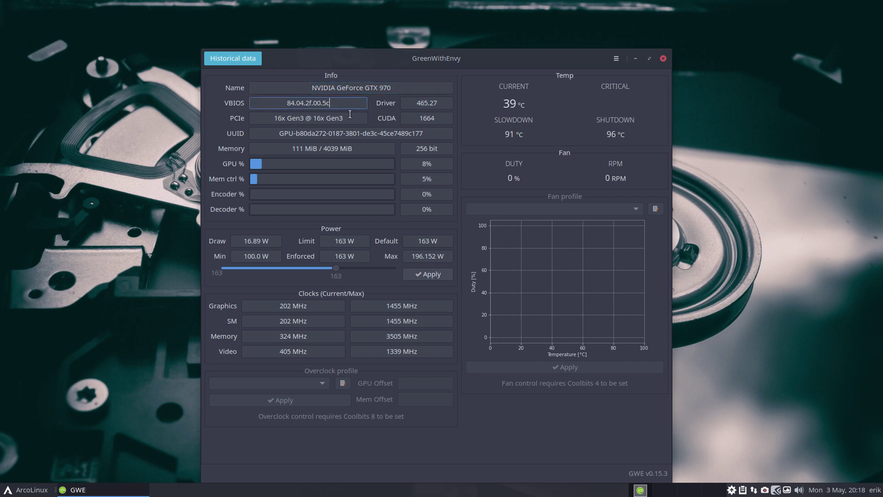
click(430, 103)
click(426, 118)
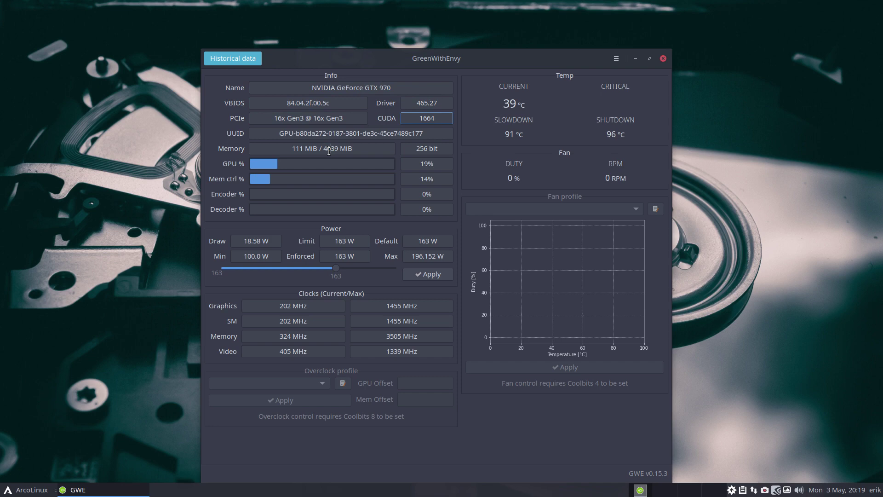
click(329, 149)
click(291, 167)
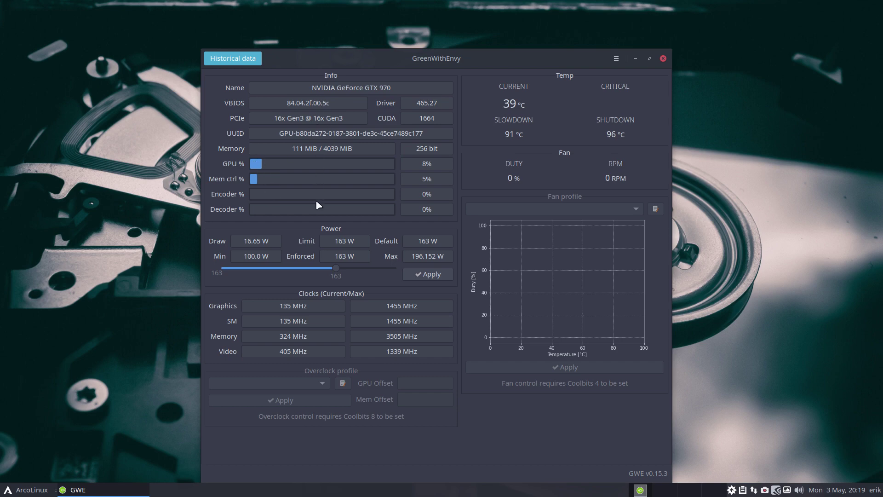
Review the current power limit and nudge the power slider back to 163 W.
click(355, 241)
mouse_move(339, 272)
mouse_down()
mouse_move(349, 271)
mouse_move(326, 269)
mouse_move(338, 270)
mouse_up()
Apply the 163 W power limit with password authorisation and check the graphics clock reading.
click(430, 274)
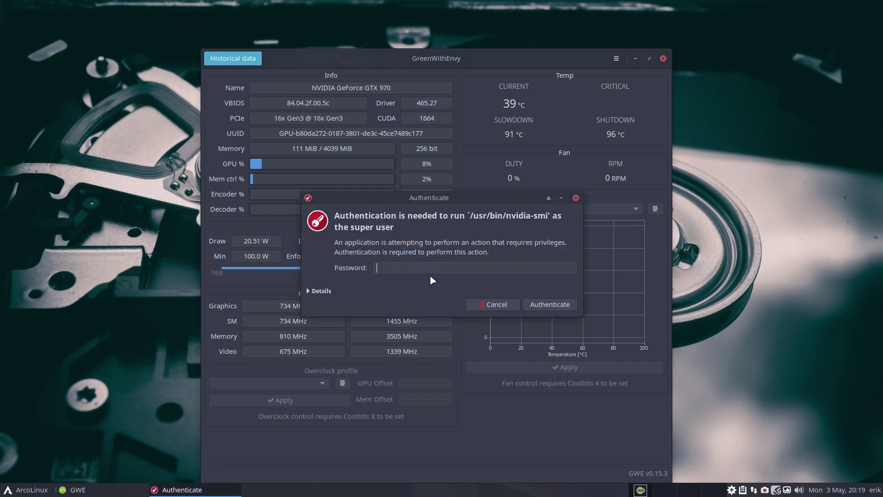
text(•••)
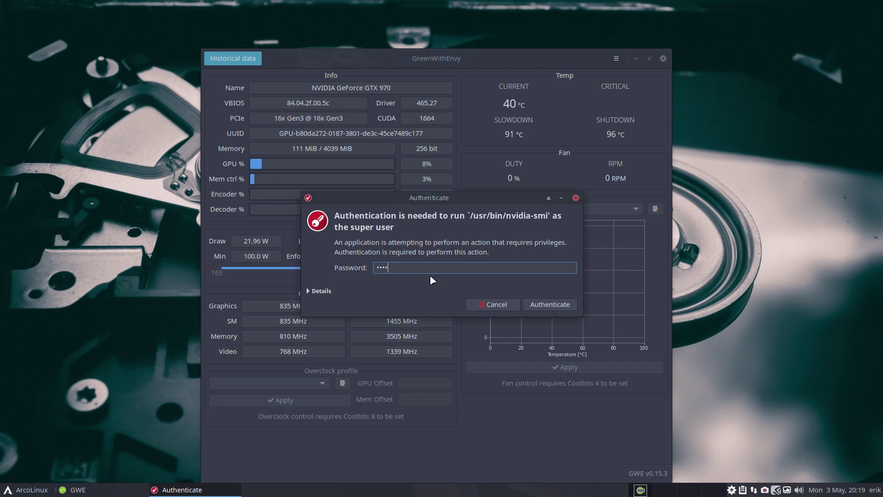
key(Return)
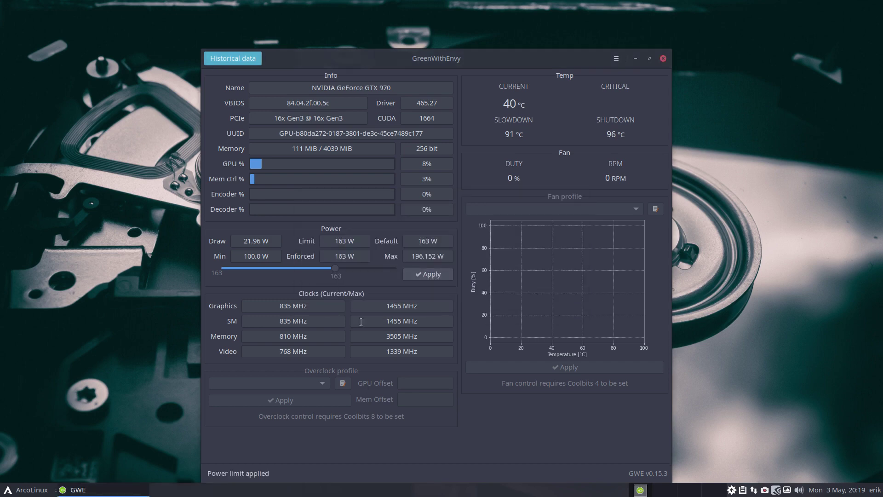
click(307, 308)
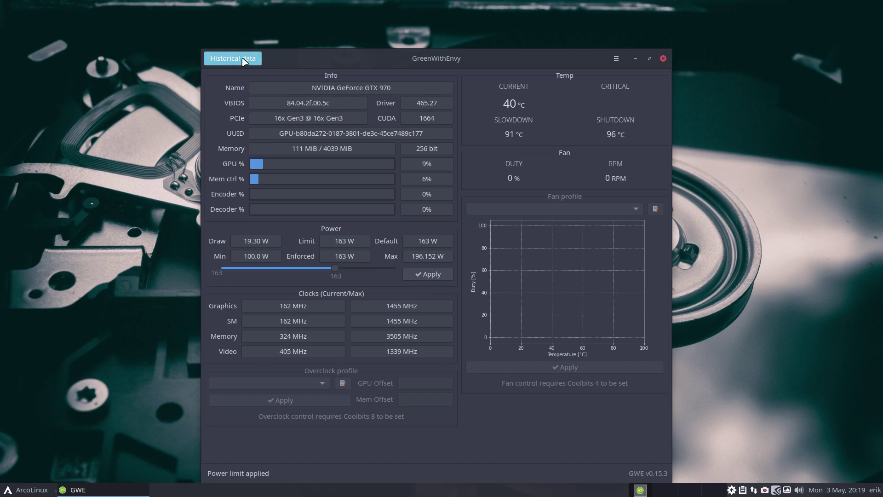
click(616, 59)
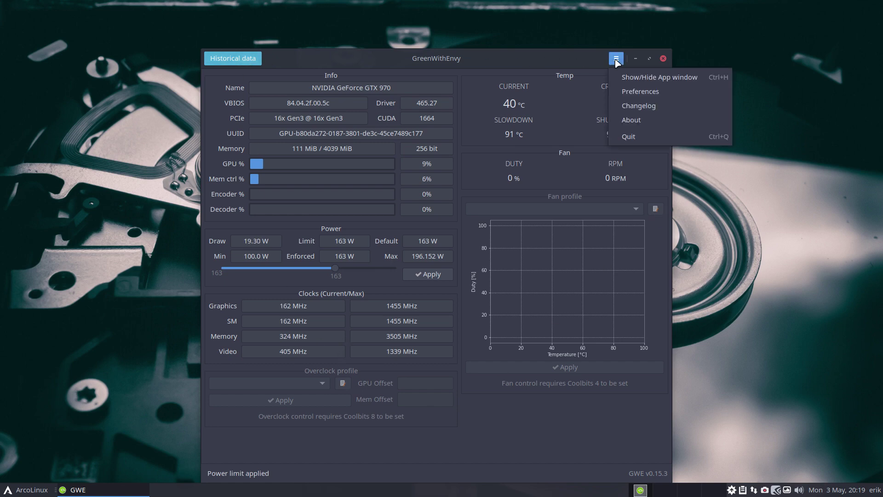
click(658, 91)
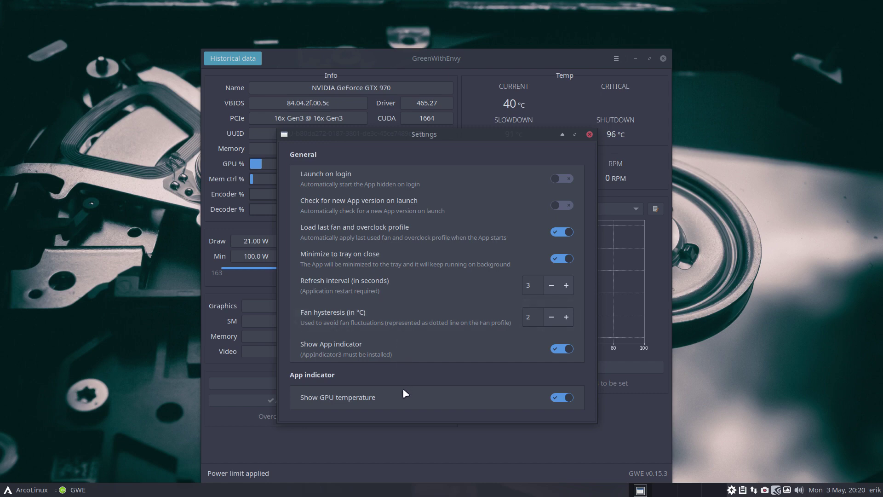
click(774, 490)
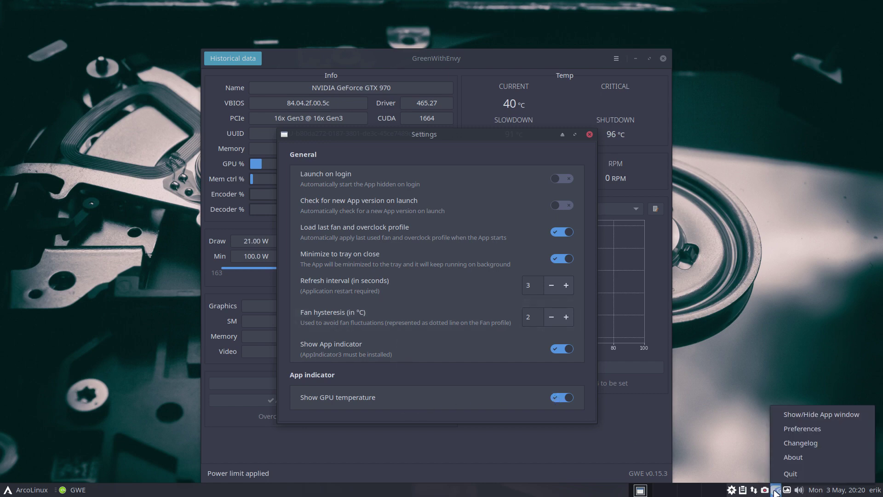
click(557, 397)
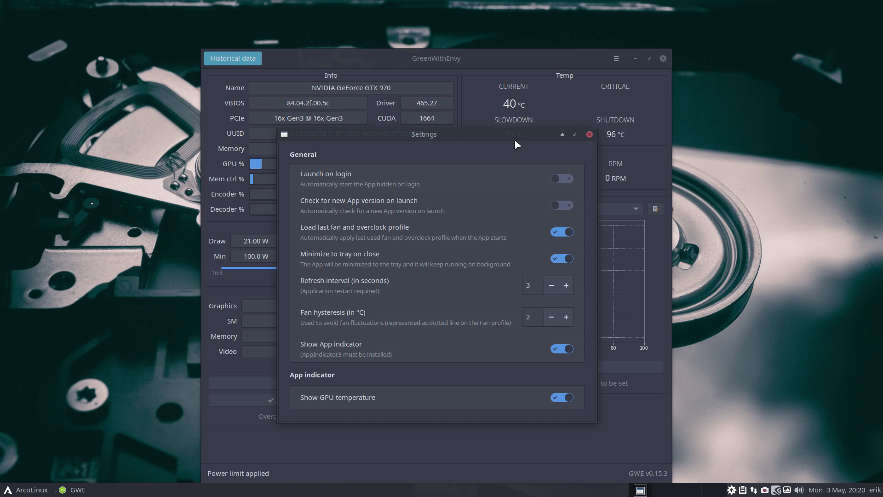
click(590, 134)
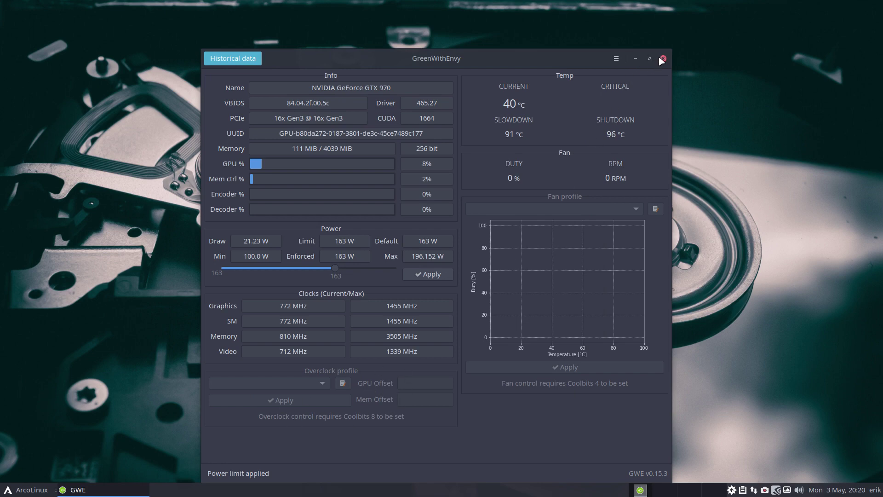
Launch the Changelog link from the GWE tray icon menu, opening CHANGELOG.md on GitLab.
click(617, 60)
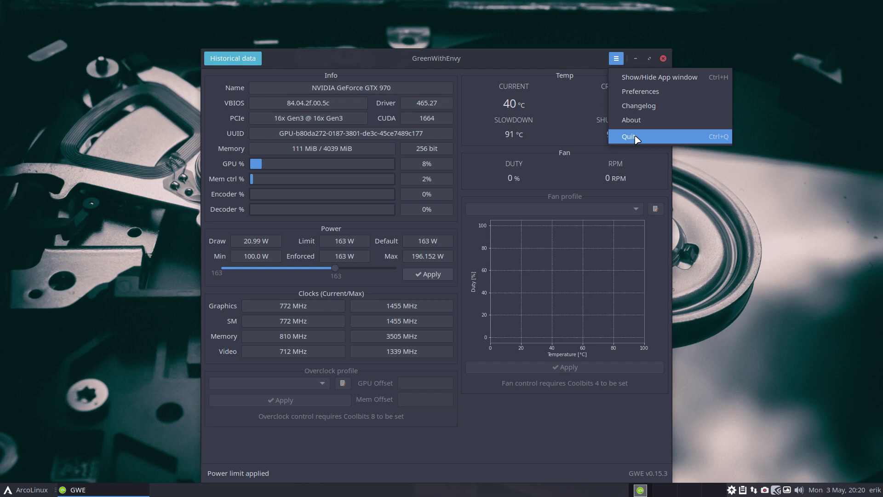
click(702, 326)
click(776, 490)
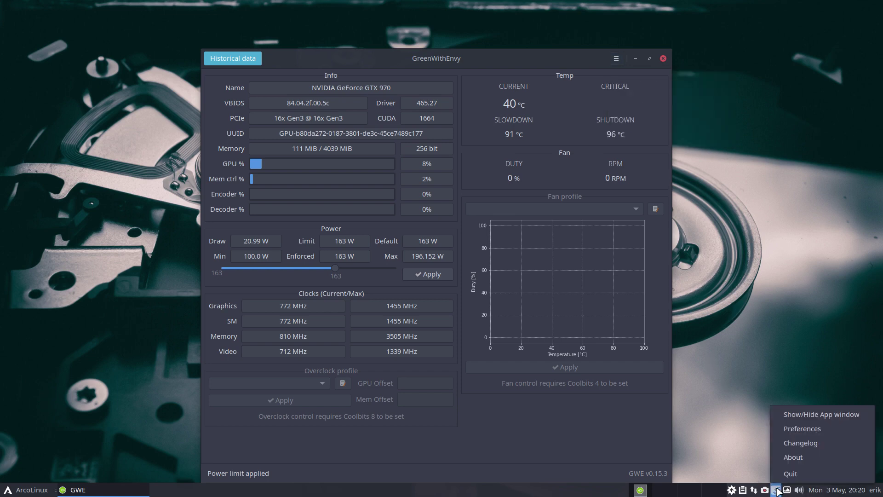
click(823, 447)
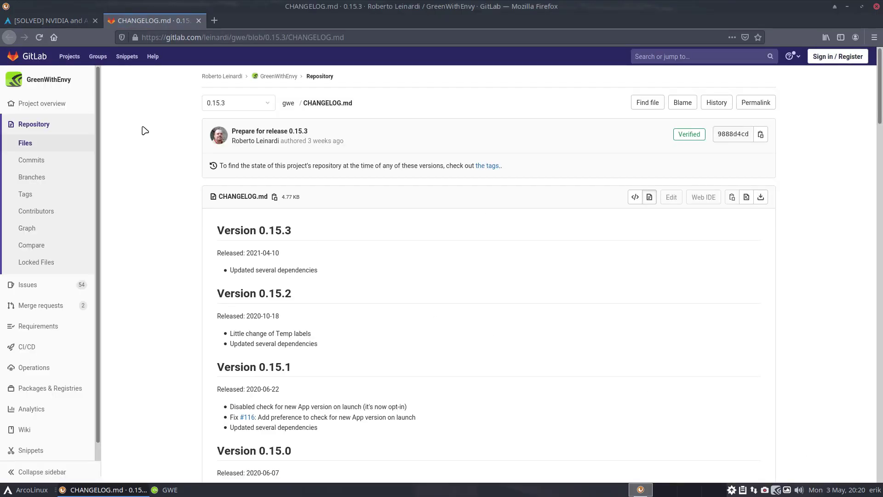
Navigate to the GreenWithEnvy project overview showing the README Features and screenshots.
click(30, 61)
click(51, 79)
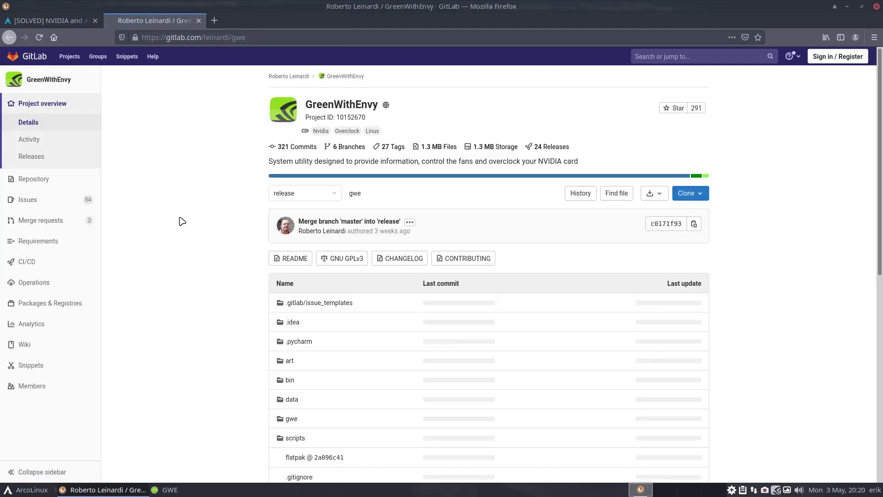
scroll(179, 221, down, 3)
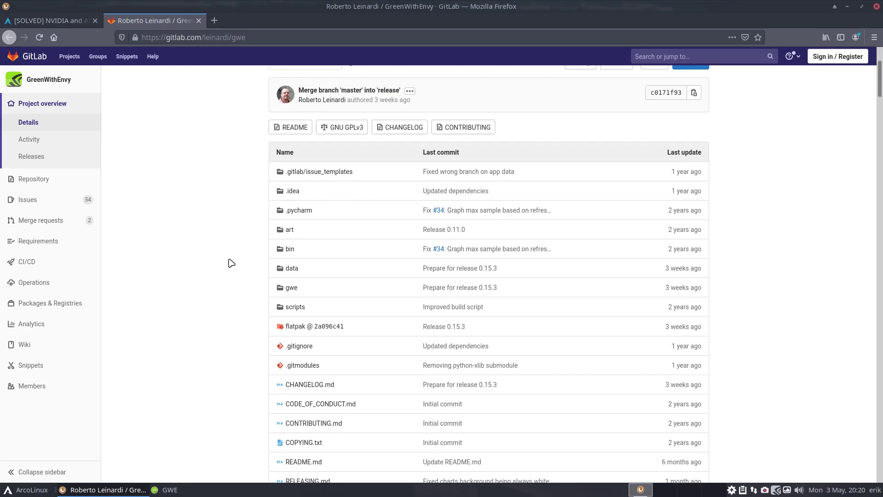
scroll(229, 264, down, 4)
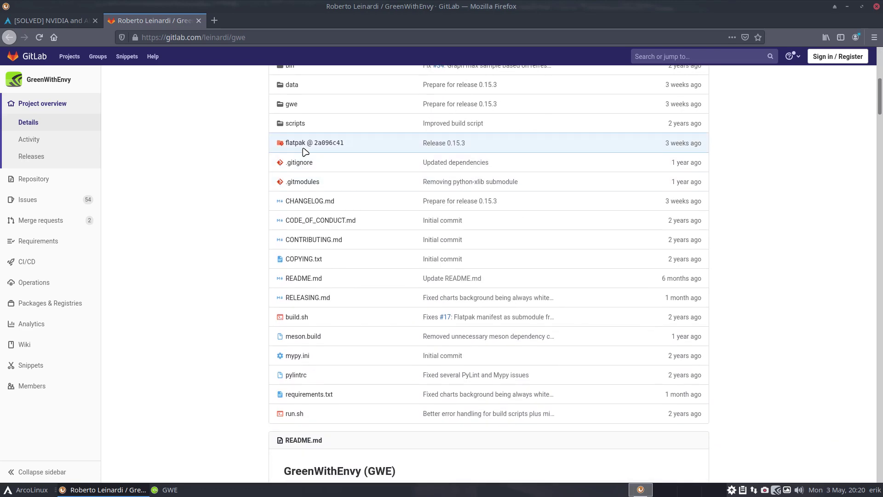
scroll(245, 331, down, 4)
scroll(242, 340, down, 2)
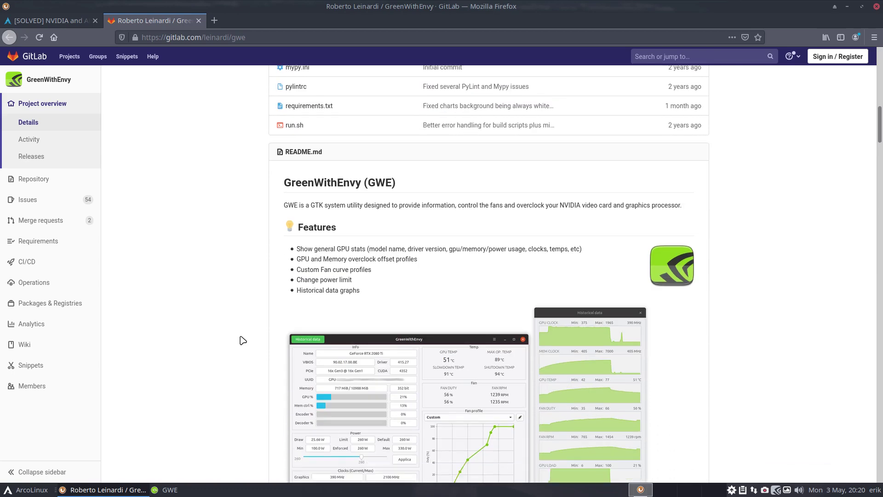
scroll(242, 340, down, 2)
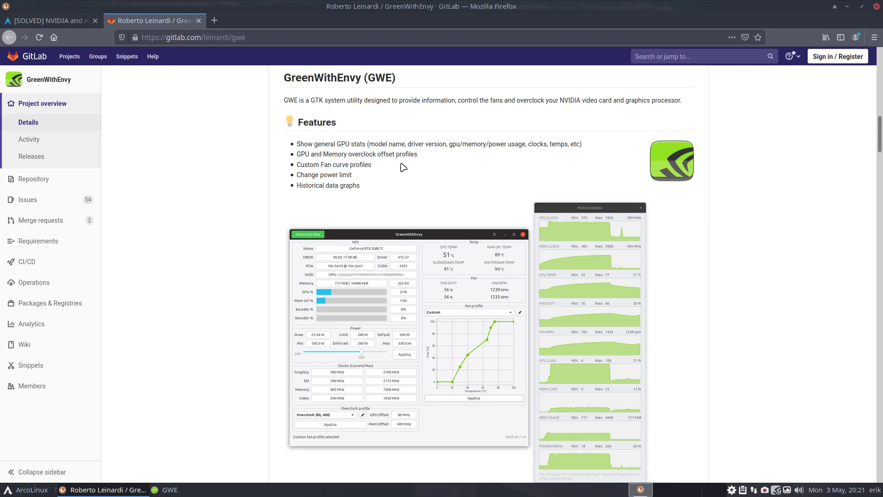
scroll(397, 227, down, 5)
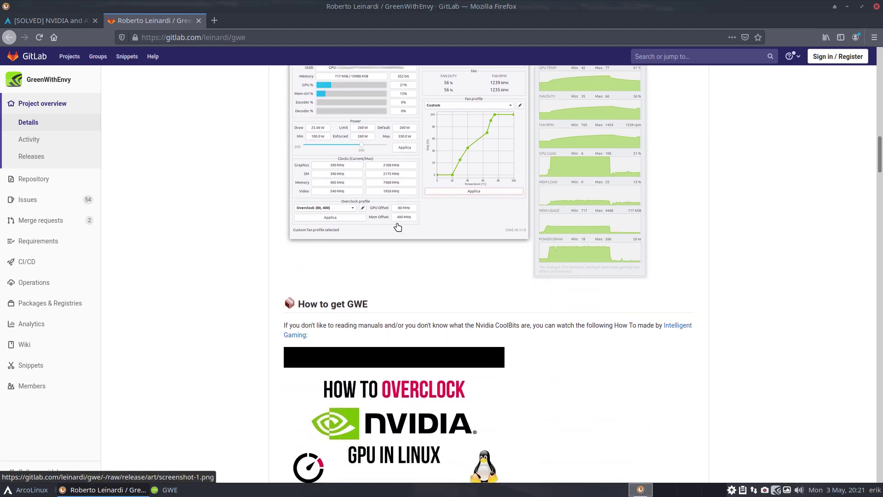
scroll(397, 226, down, 2)
scroll(397, 227, down, 1)
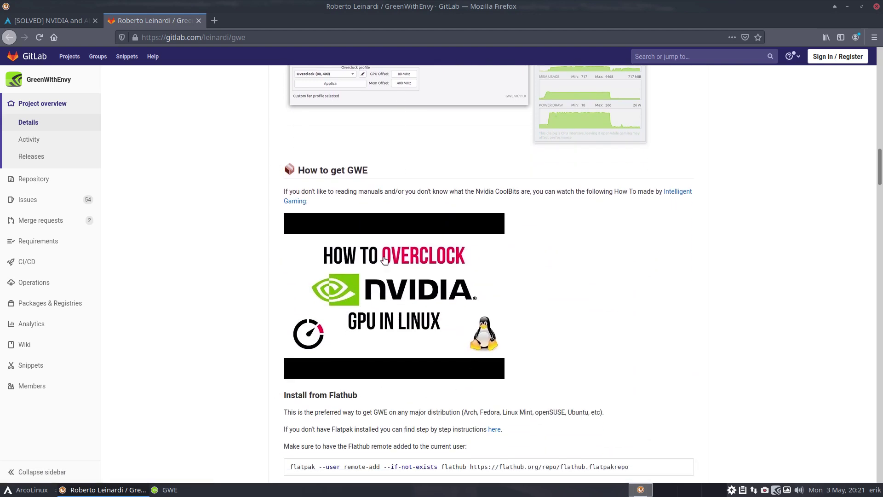
scroll(354, 308, down, 2)
scroll(276, 276, down, 2)
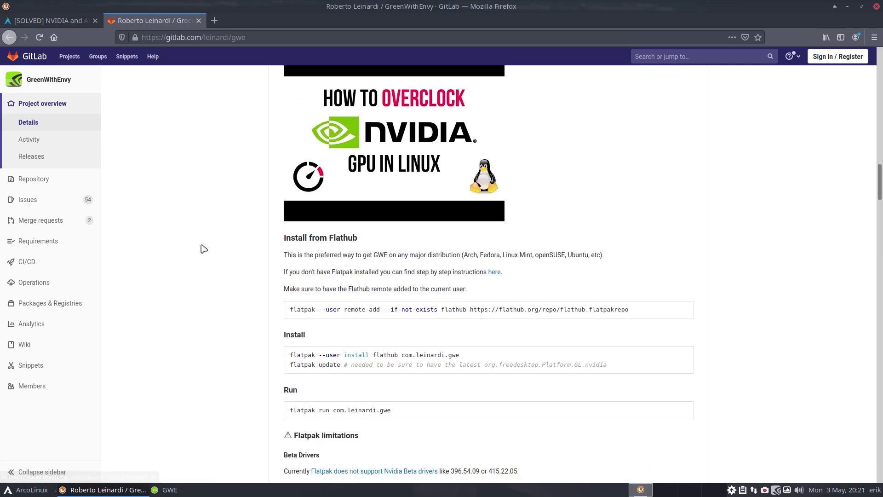
scroll(203, 248, down, 2)
scroll(204, 248, down, 2)
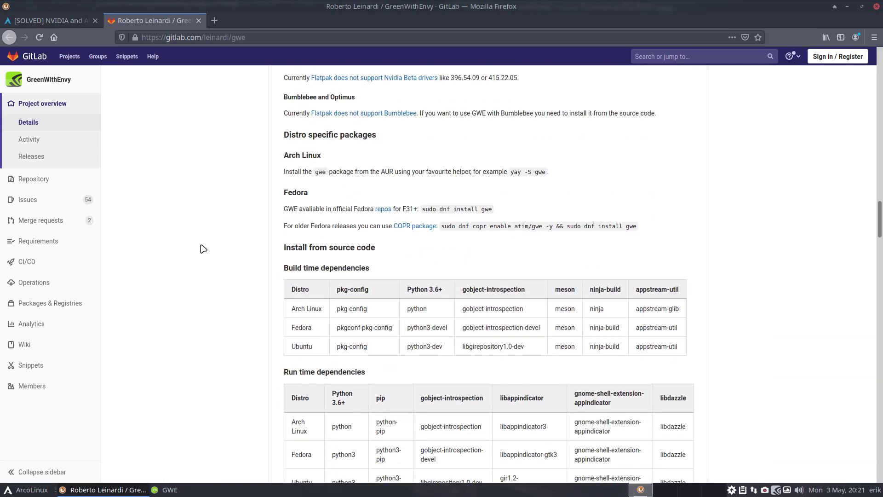
scroll(202, 248, down, 1)
scroll(202, 248, down, 4)
scroll(202, 248, down, 2)
scroll(202, 248, down, 2)
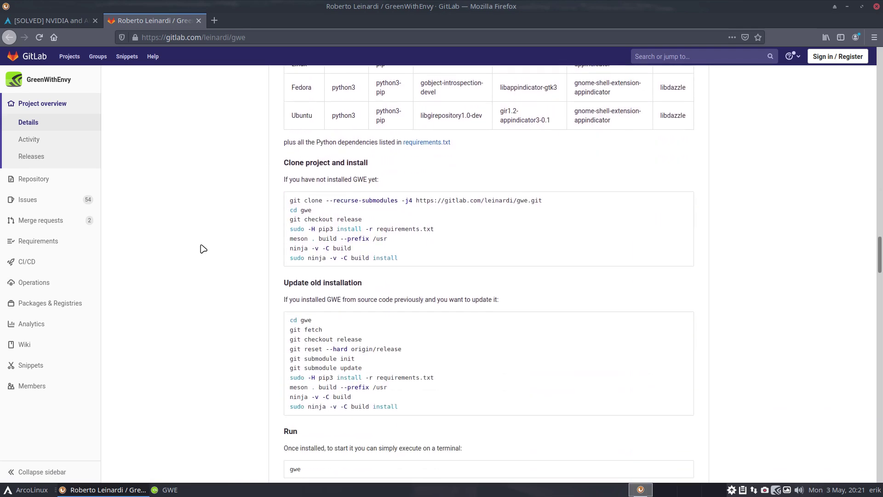
scroll(203, 248, down, 3)
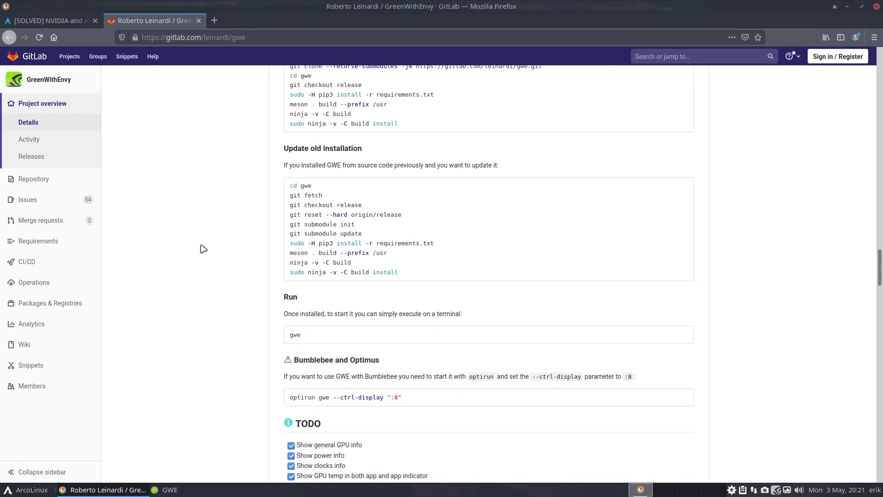
scroll(203, 248, down, 4)
scroll(202, 248, down, 2)
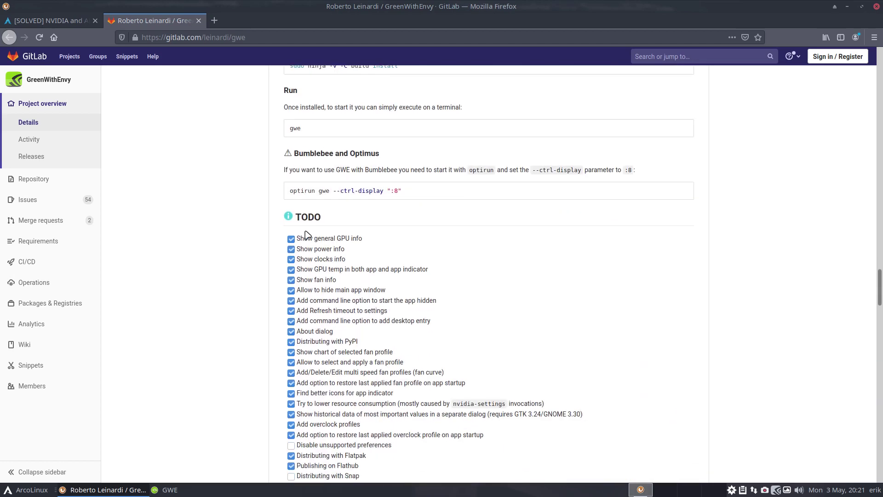
scroll(314, 324, down, 4)
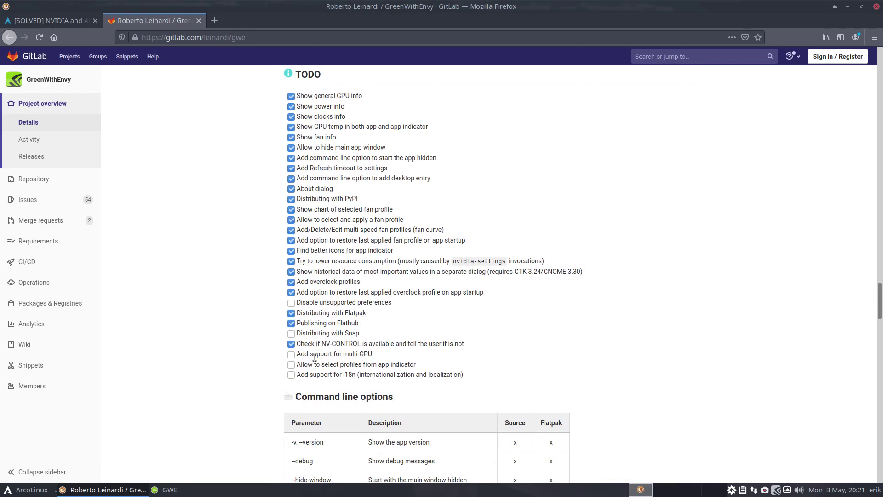
scroll(313, 357, down, 1)
scroll(314, 356, down, 3)
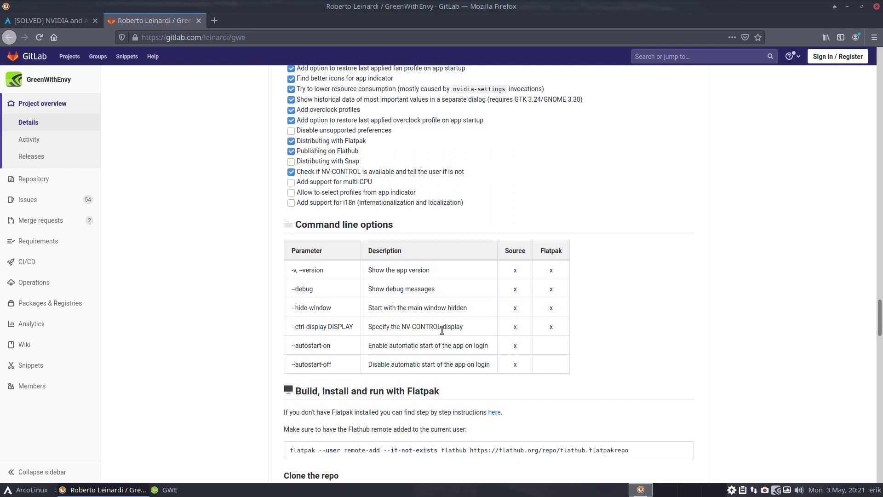
scroll(400, 384, down, 5)
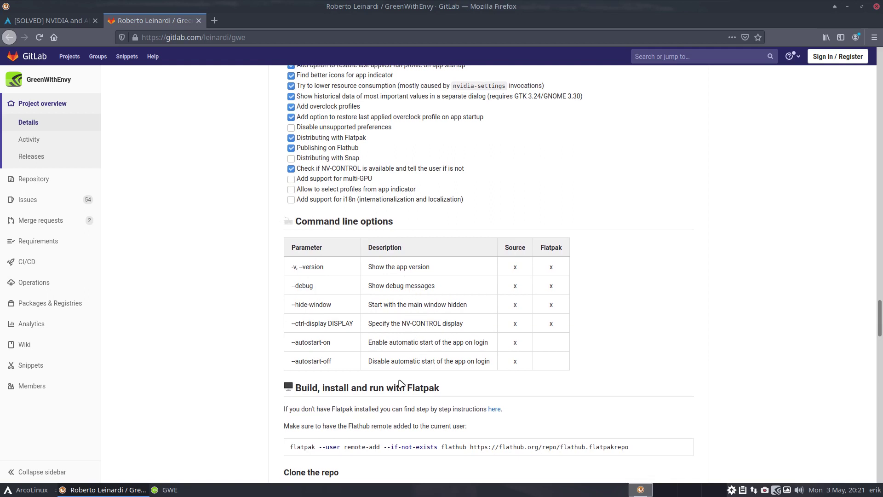
scroll(400, 383, down, 4)
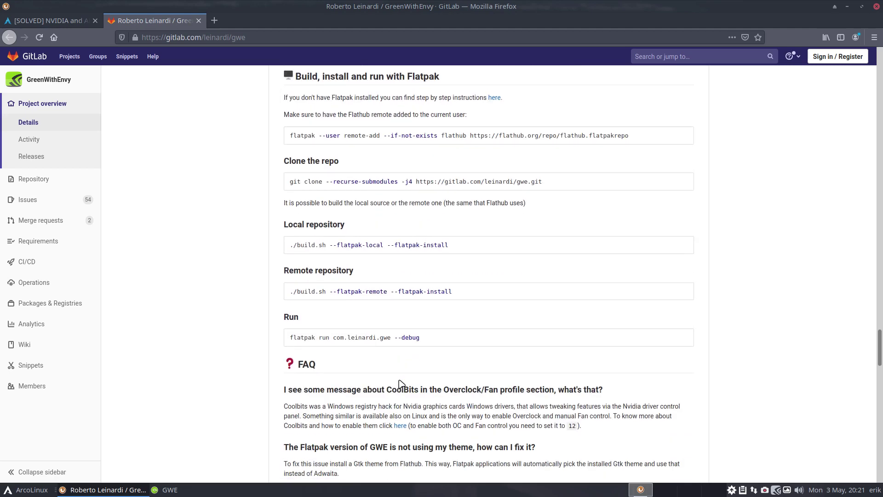
scroll(400, 384, down, 4)
scroll(401, 380, down, 4)
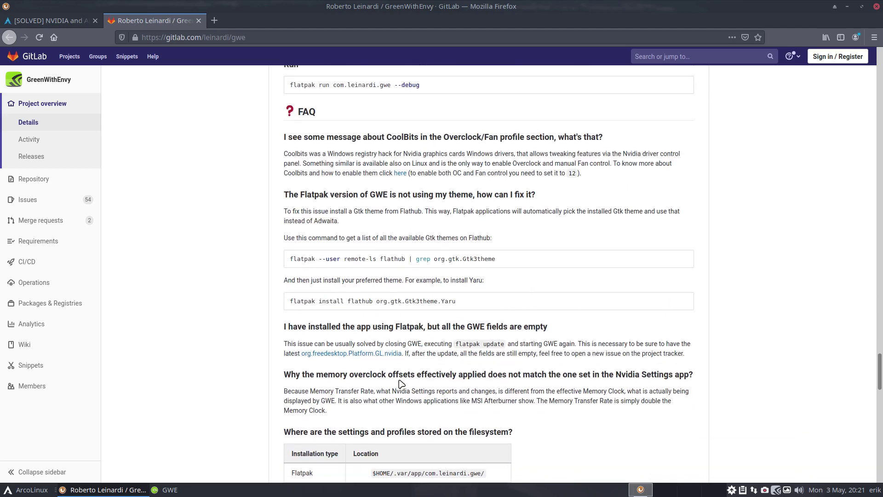
scroll(400, 381, down, 4)
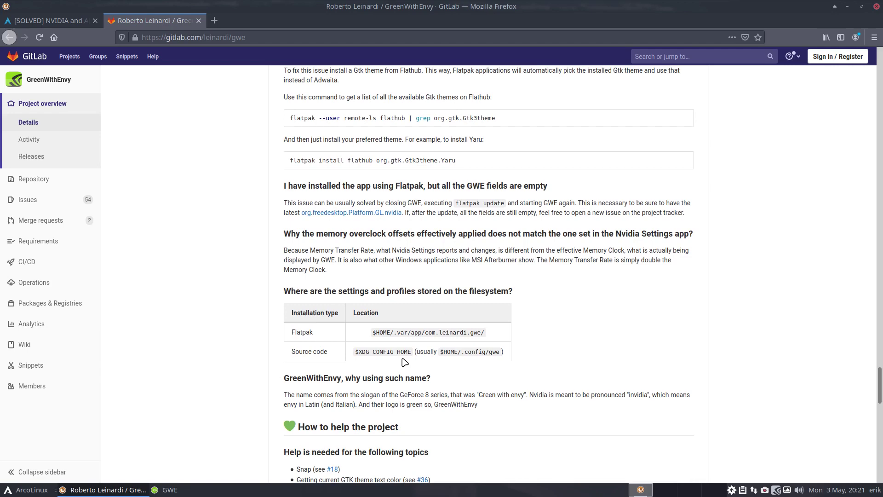
key(F12)
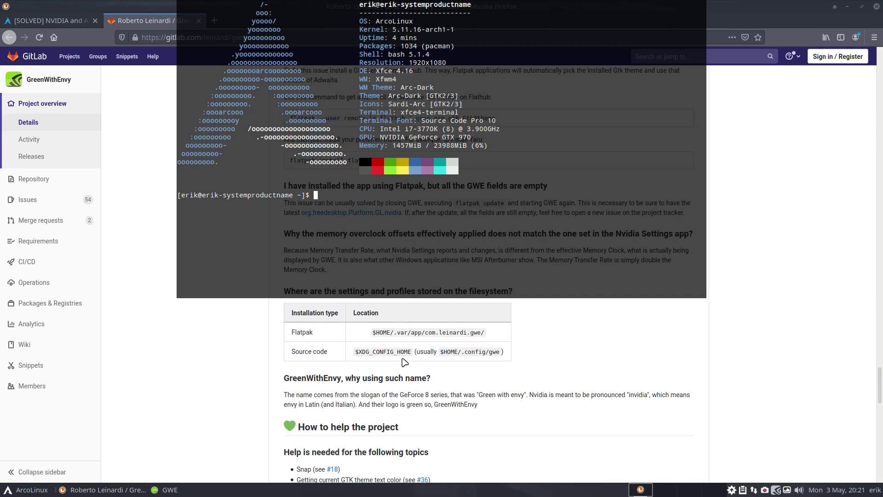
text(yay)
text( gwe)
key(Return)
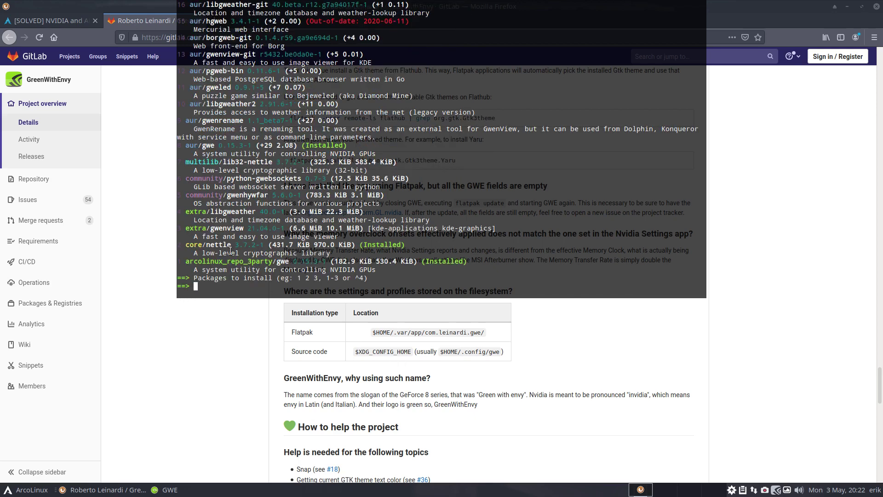
drag(187, 261, 290, 261)
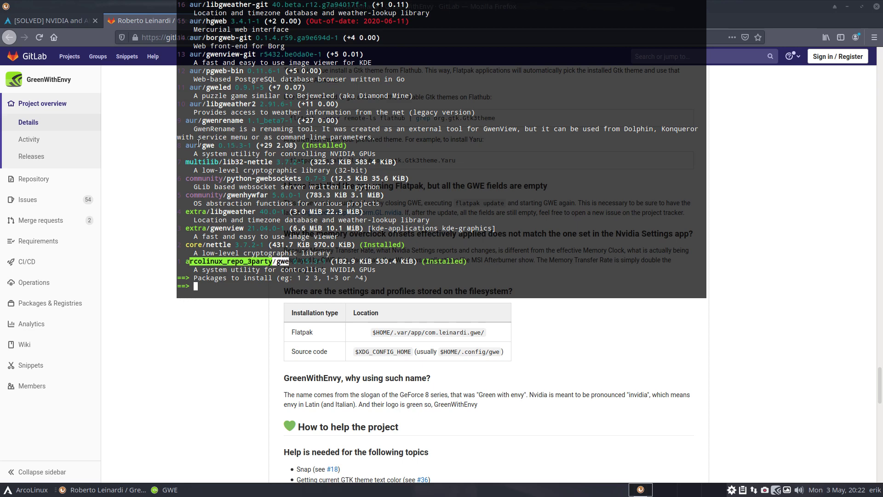
drag(185, 146, 218, 145)
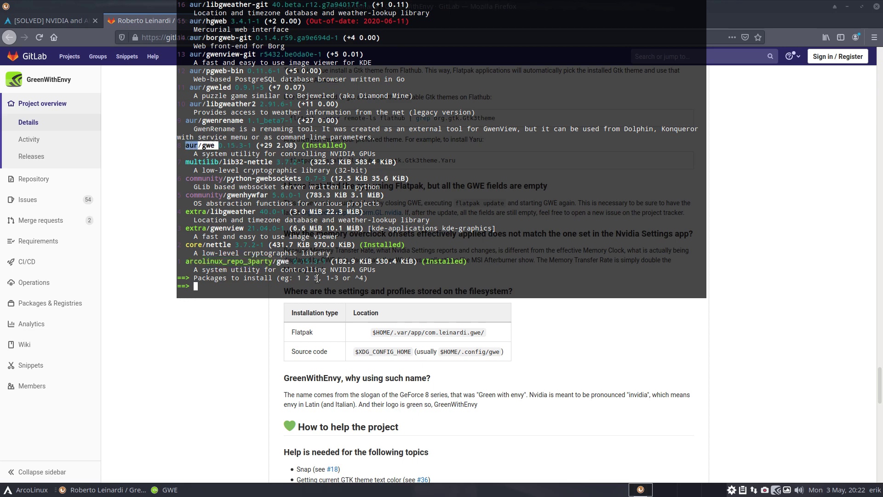
key(F12)
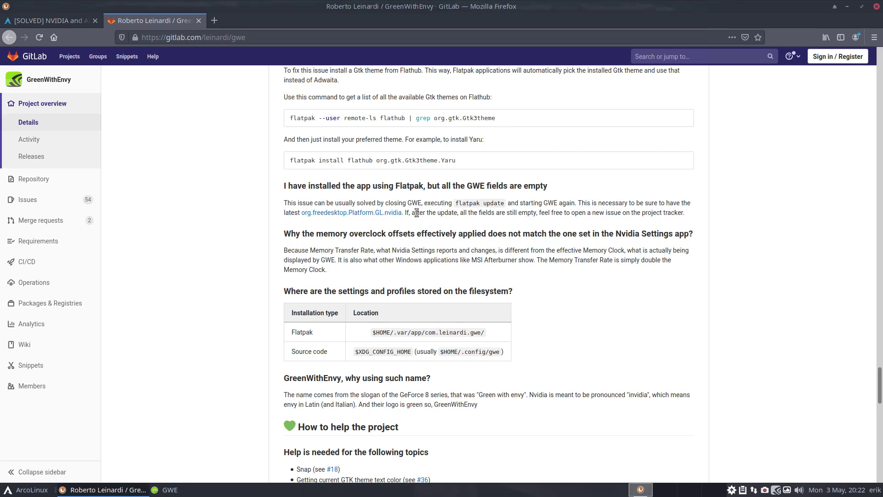
Minimize Firefox, view GWE's historical clock, temperature, fan and load graphs, then close them.
click(848, 7)
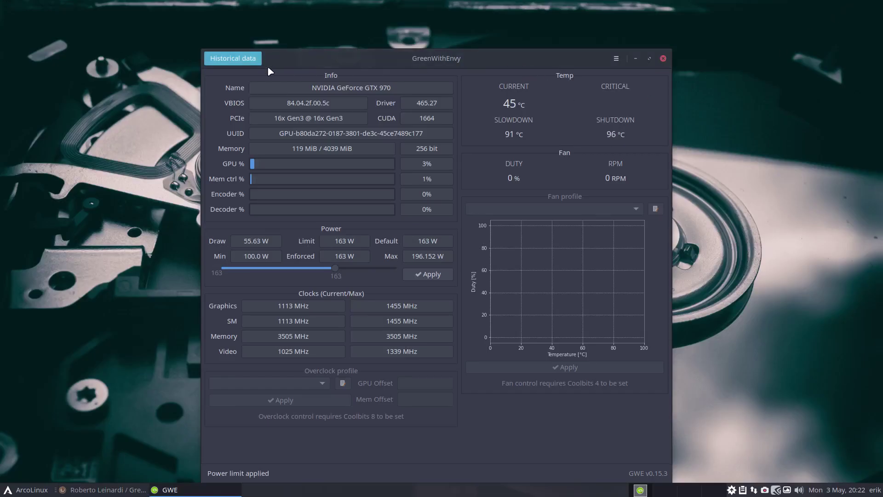
click(234, 59)
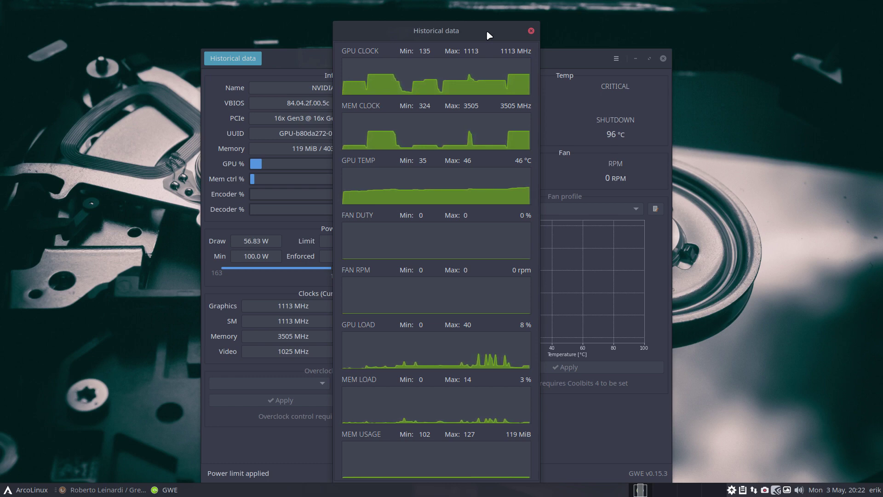
click(530, 31)
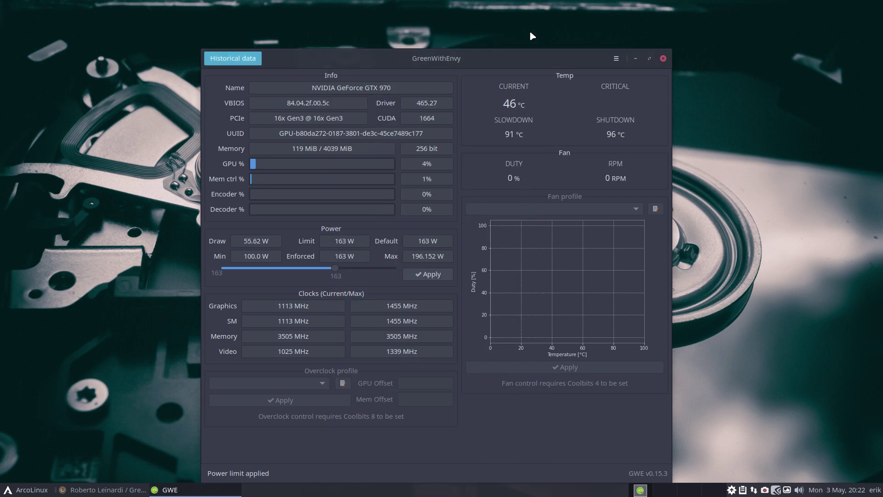